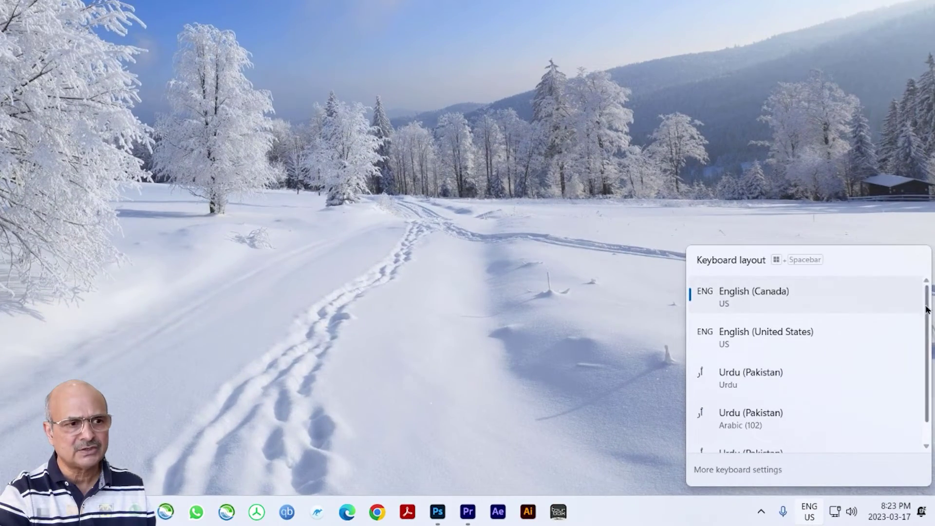
Review the five installed keyboard layouts: English (Canada), English (US) and three Urdu.
scroll(928, 326, "down", 1)
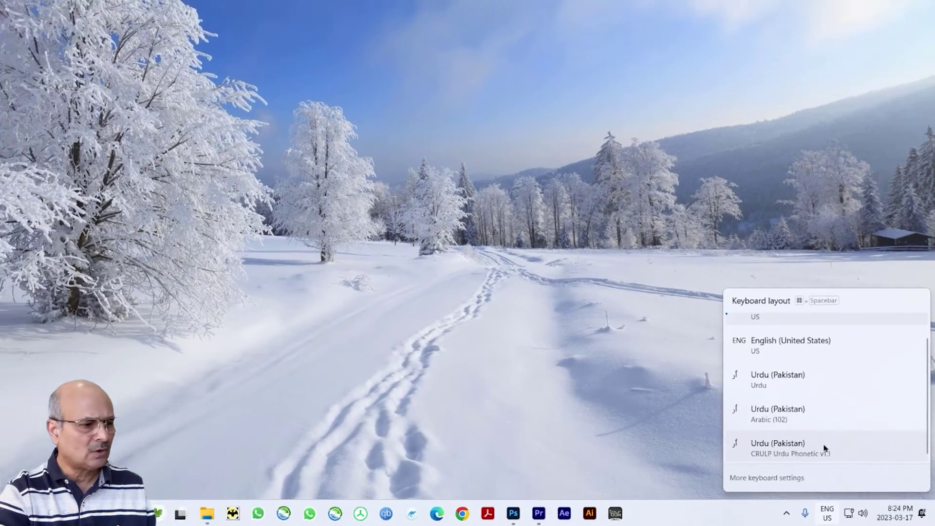
scroll(847, 462, "up", 1)
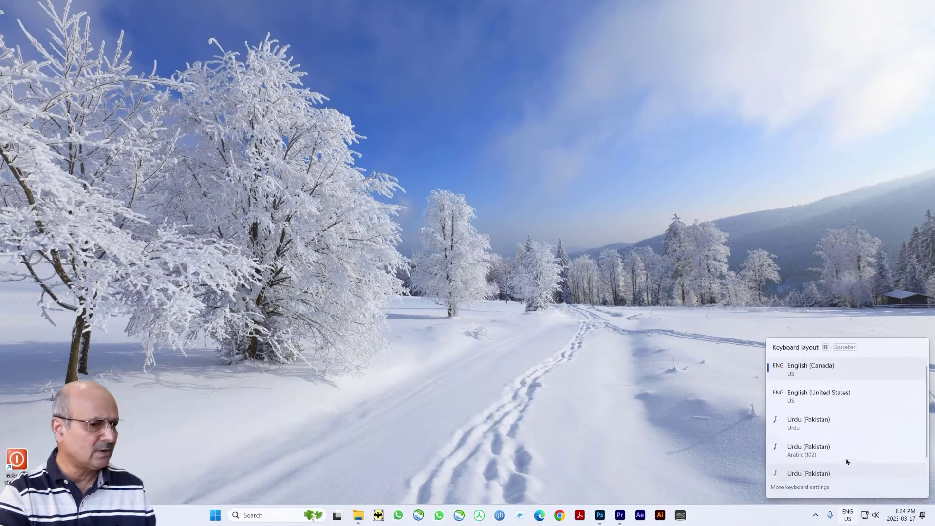
left_click(846, 516)
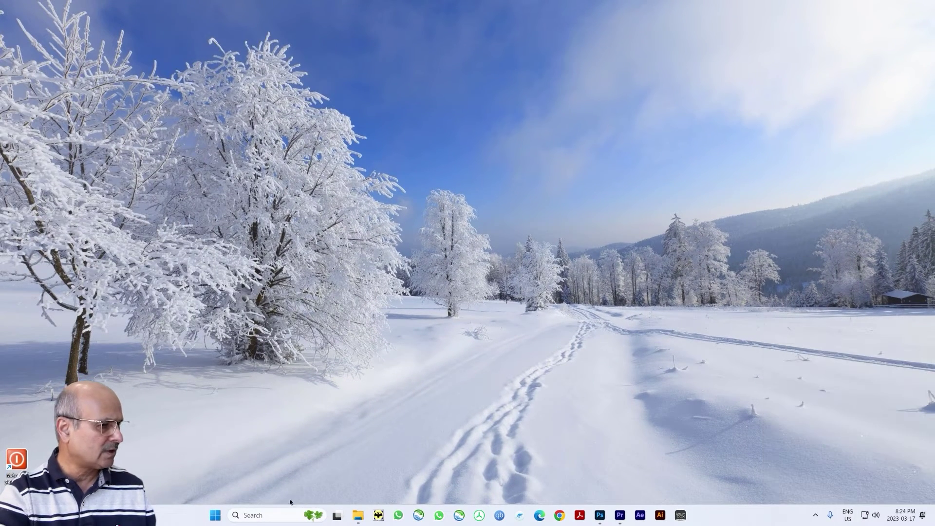
Search for 'setting' and launch the Settings app from Best match.
left_click(273, 515)
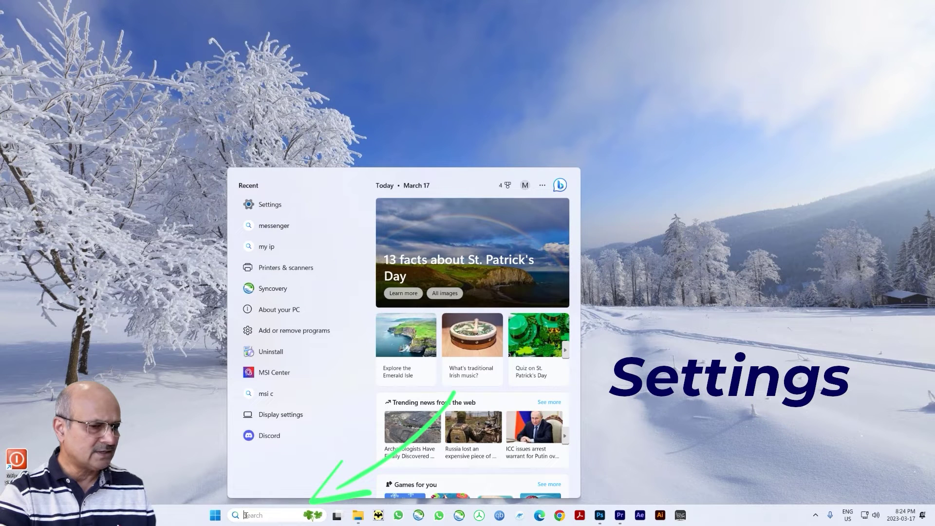
type("setting")
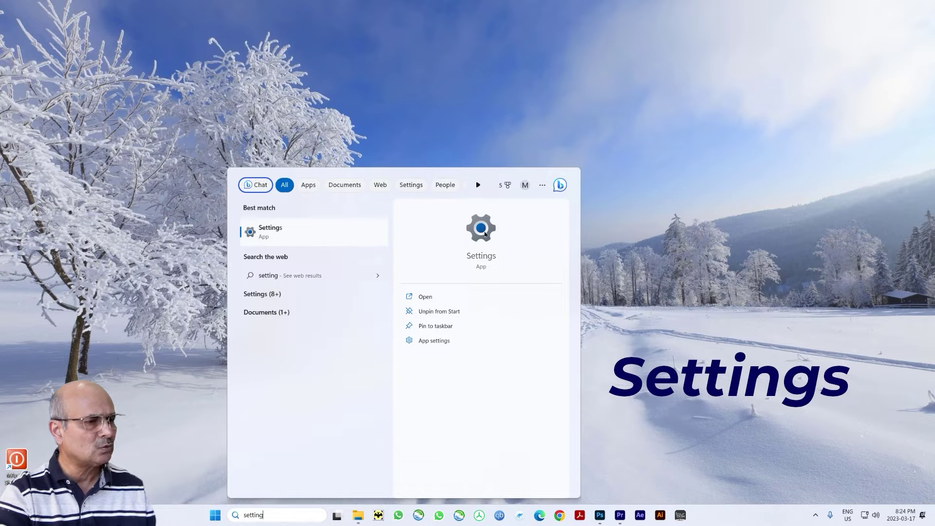
left_click(485, 234)
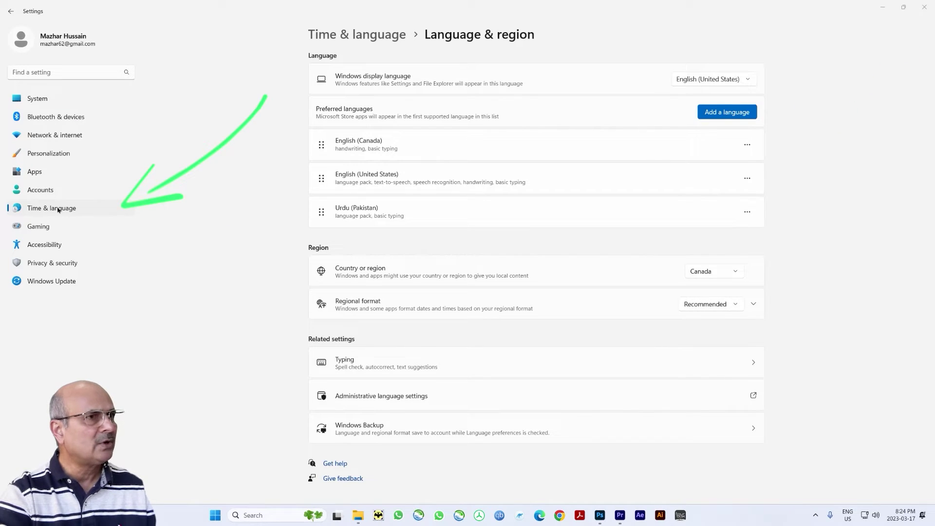
Go to Time & language > Language & region and bring up the Urdu (Pakistan) actions.
left_click(58, 210)
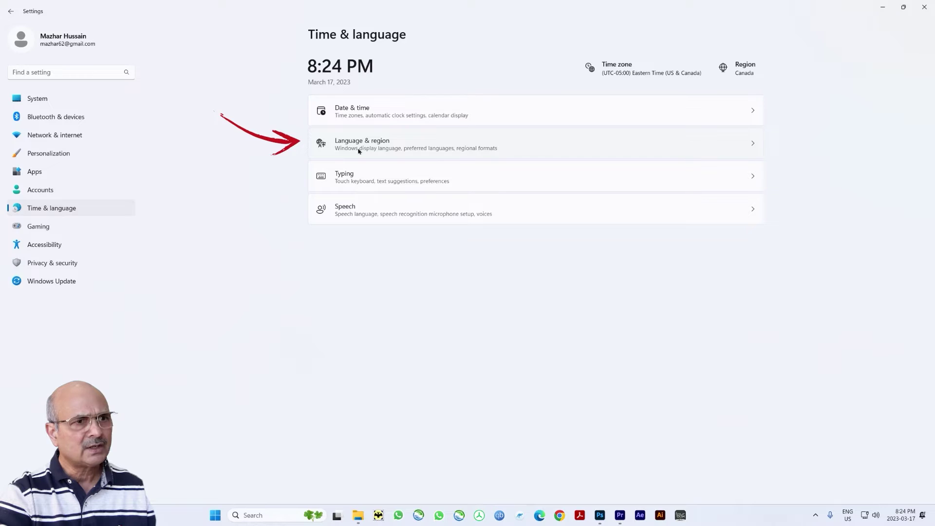
left_click(750, 145)
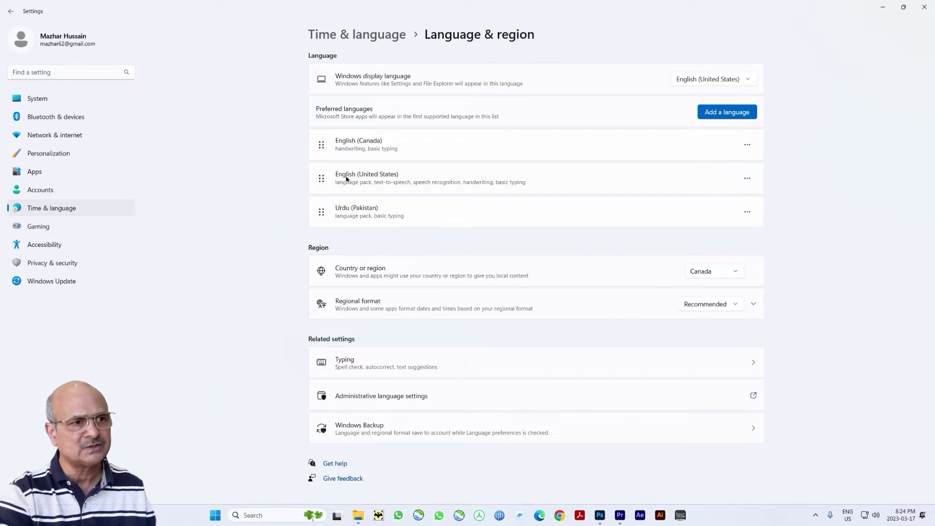
left_click(747, 212)
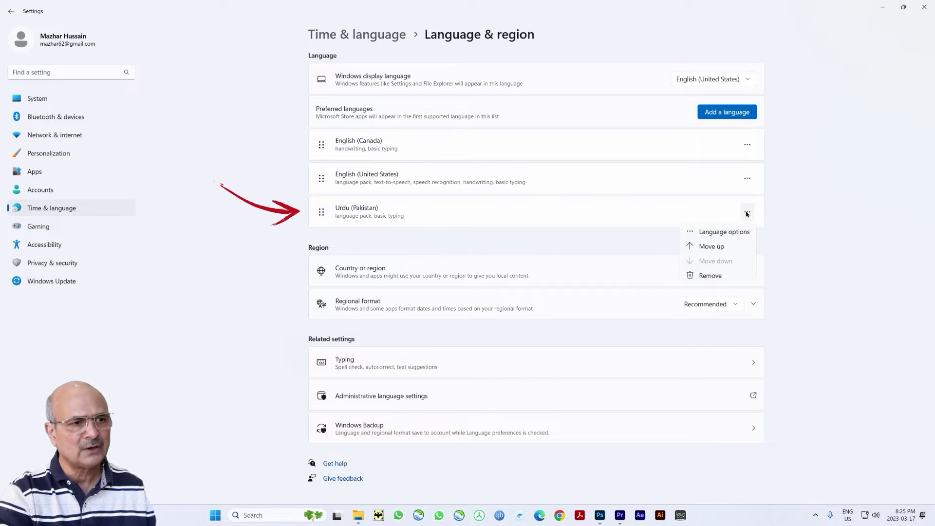
Remove the Urdu and Arabic (102) keyboards from Urdu (Pakistan), keeping CRULP Urdu Phonetic v1.1.
left_click(724, 233)
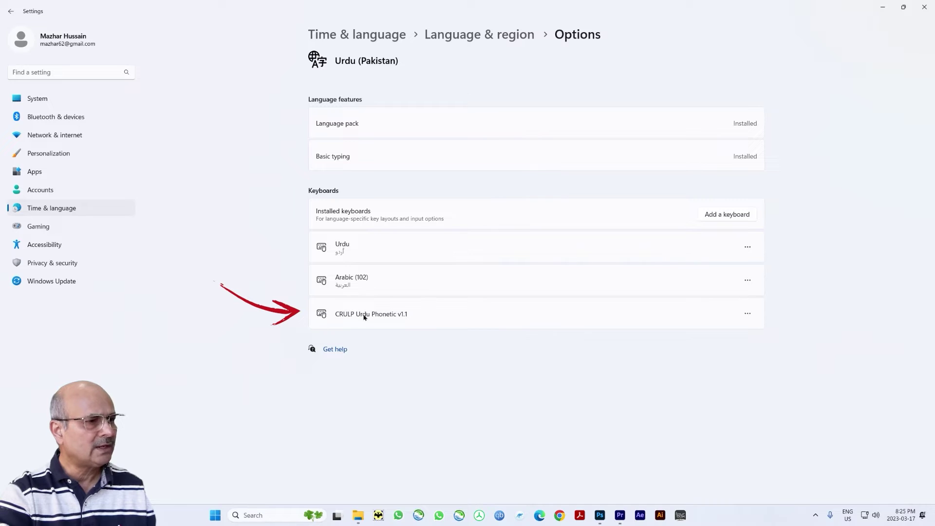
left_click(748, 248)
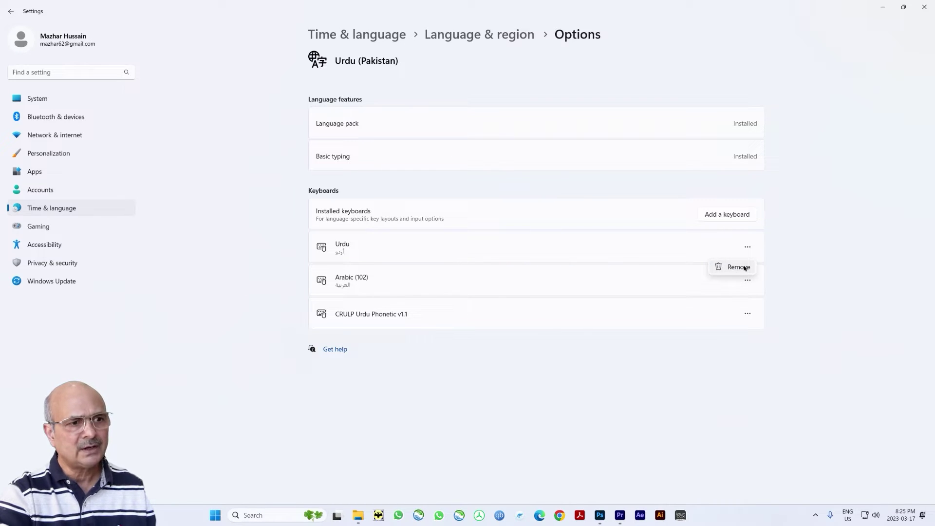
left_click(744, 268)
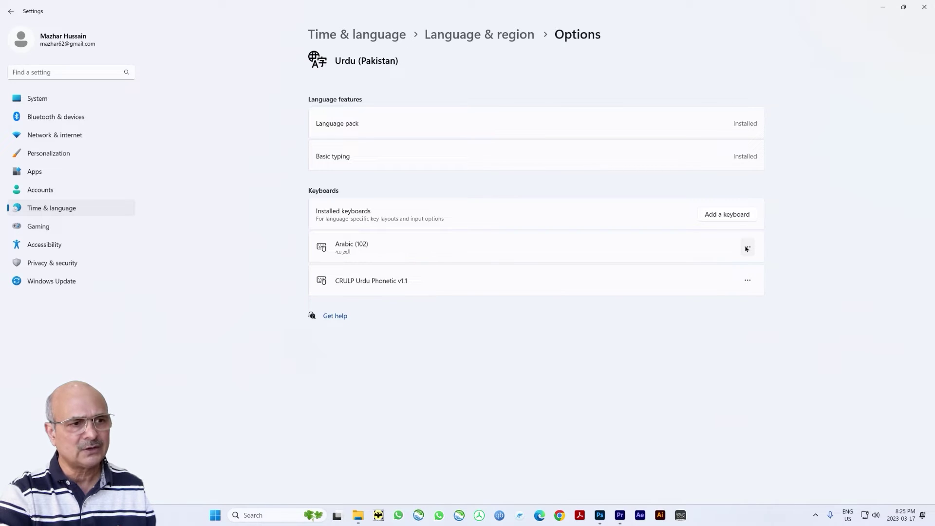
left_click(746, 248)
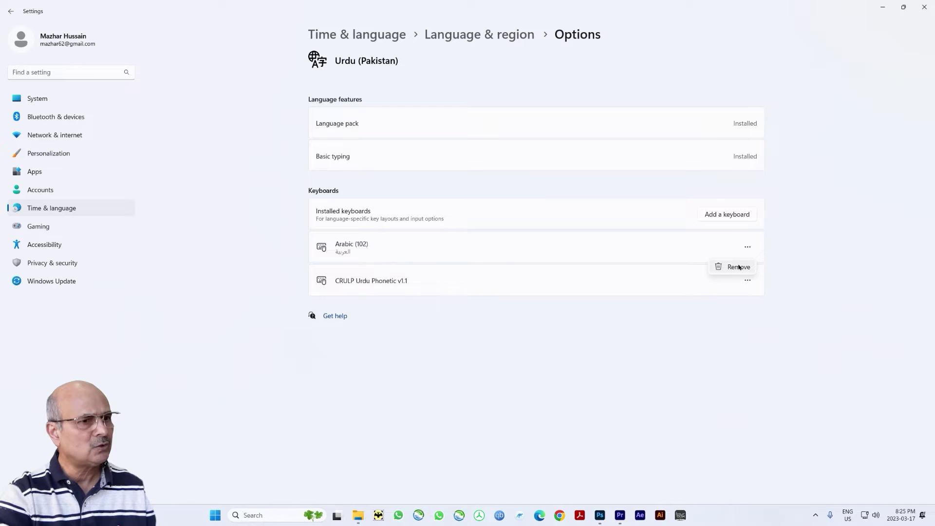
left_click(739, 267)
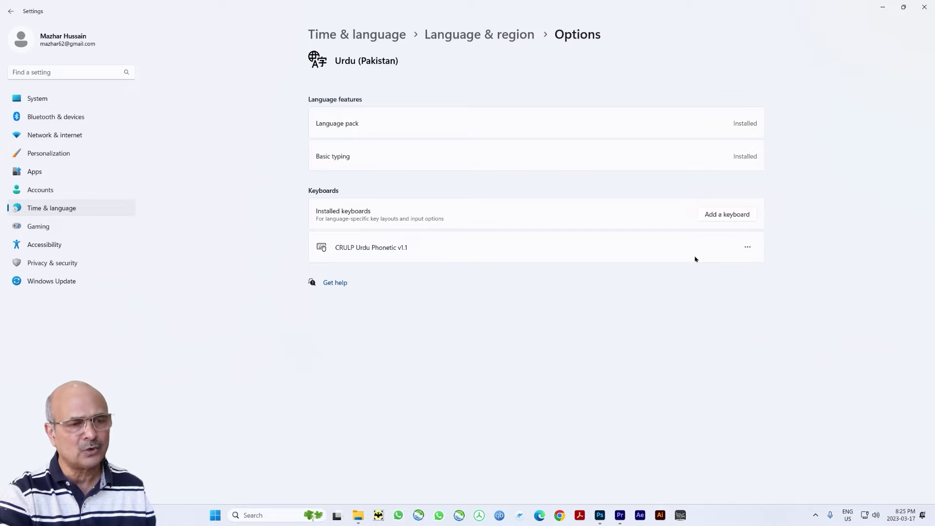
left_click(926, 9)
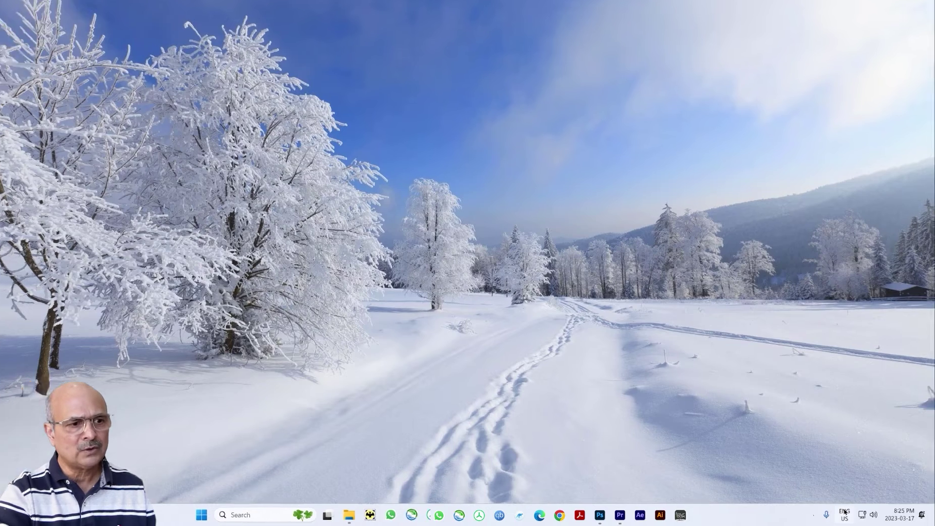
Confirm the layout list shows three layouts, with CRULP Urdu Phonetic v1.1 the only Urdu one.
left_click(847, 512)
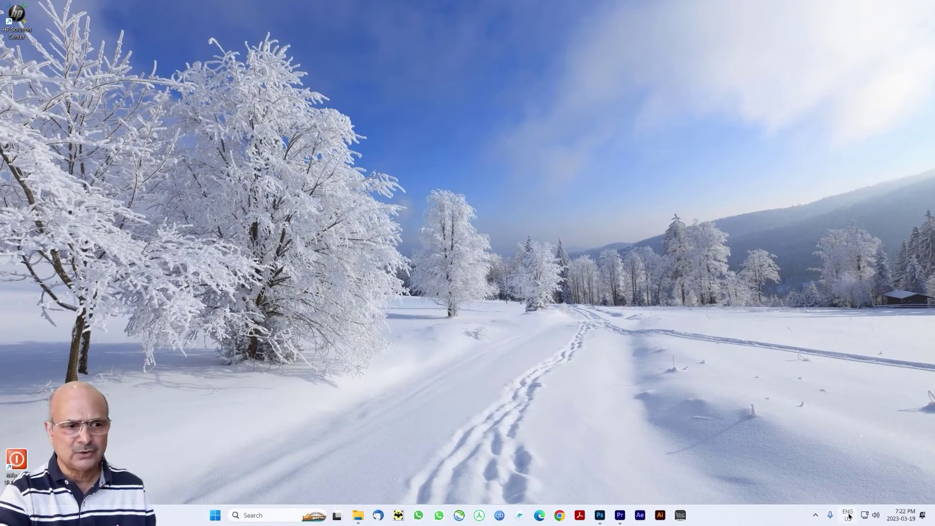
left_click(848, 515)
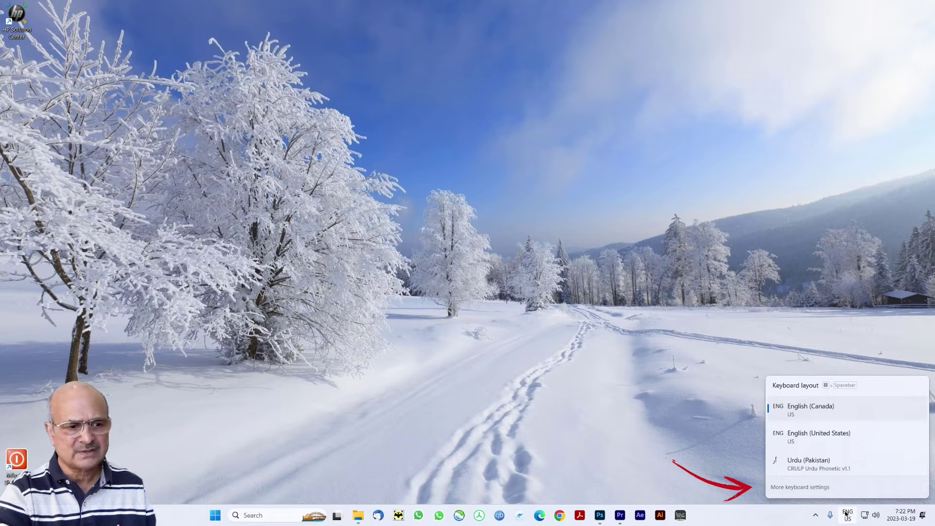
left_click(799, 488)
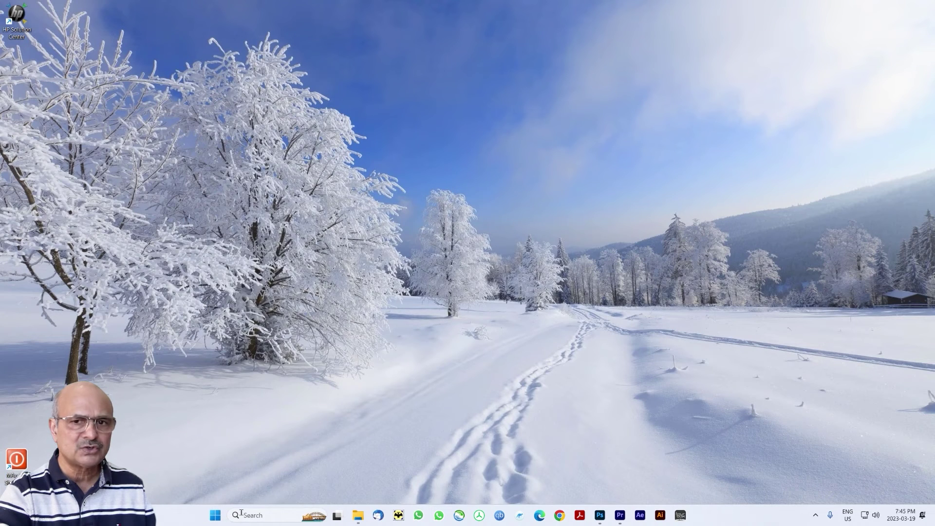
left_click(241, 514)
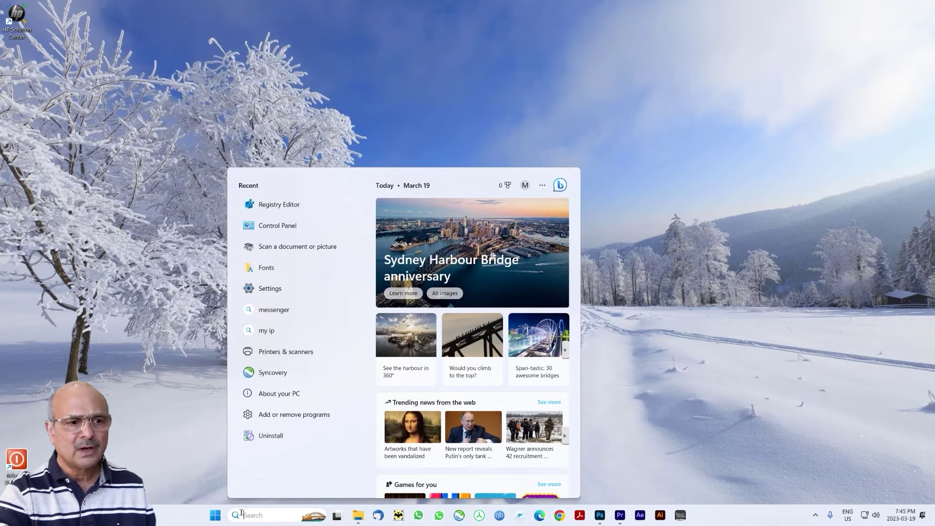
Search 'power', run Windows PowerShell as administrator, and maximize its window.
type("pow")
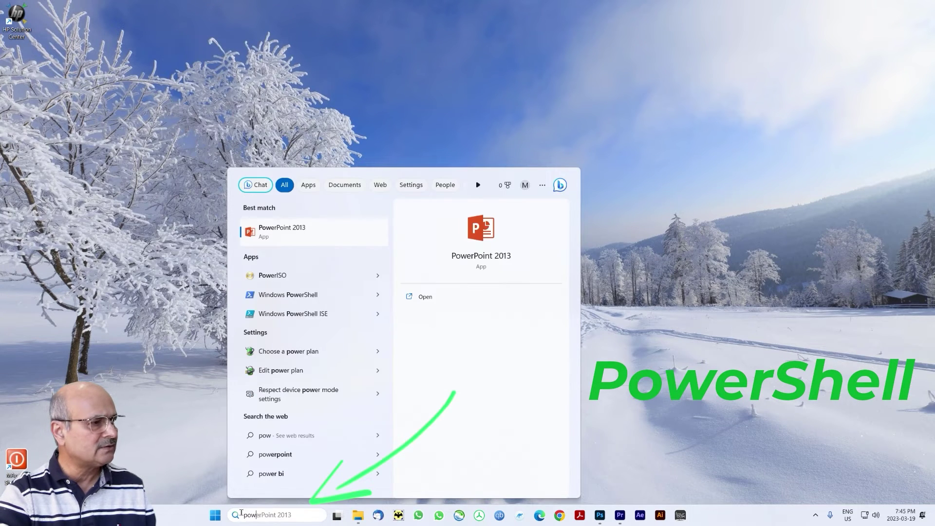
type("er")
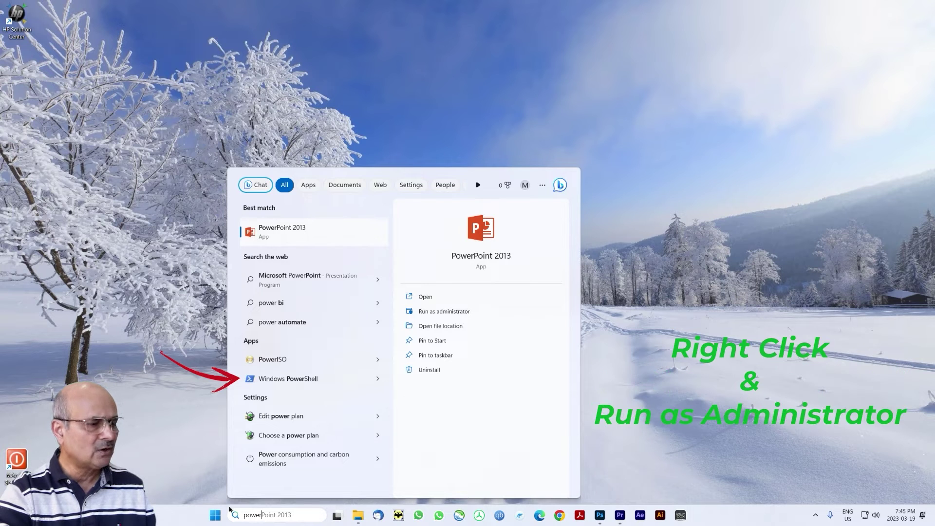
right_click(293, 379)
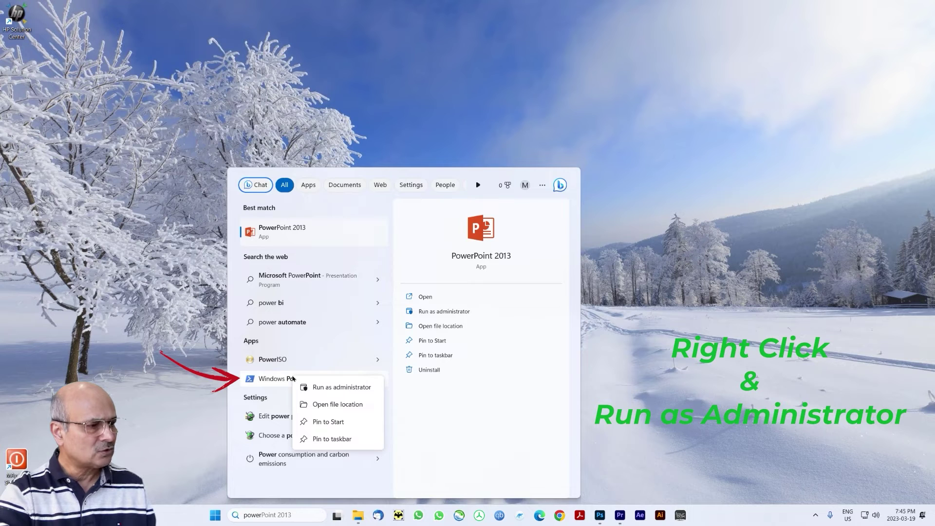
left_click(338, 387)
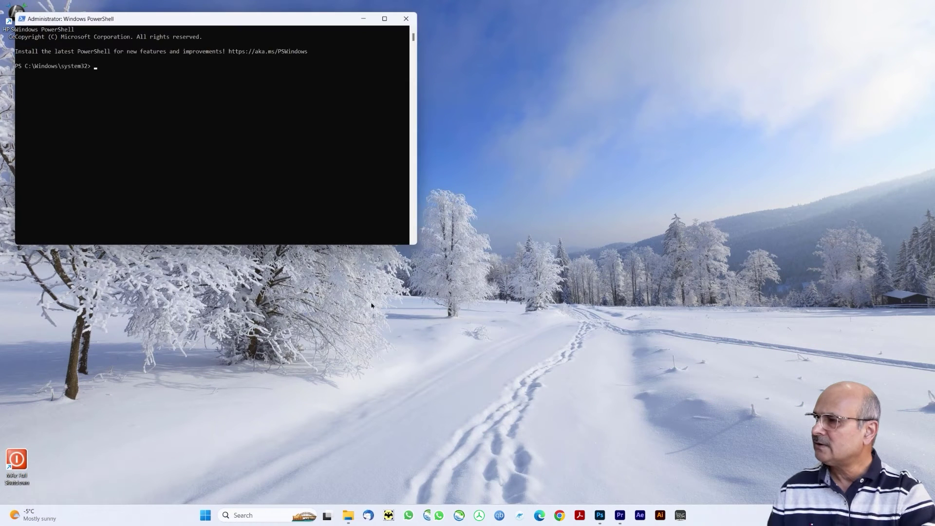
left_click(384, 19)
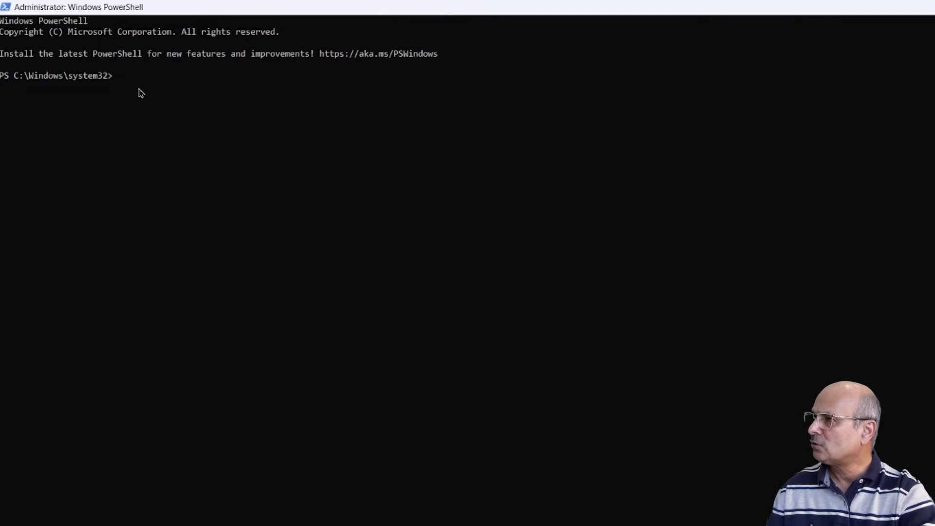
Run get-winuserlanguagelist and review the en-CA, en-US and ur-PK entries.
type("ge")
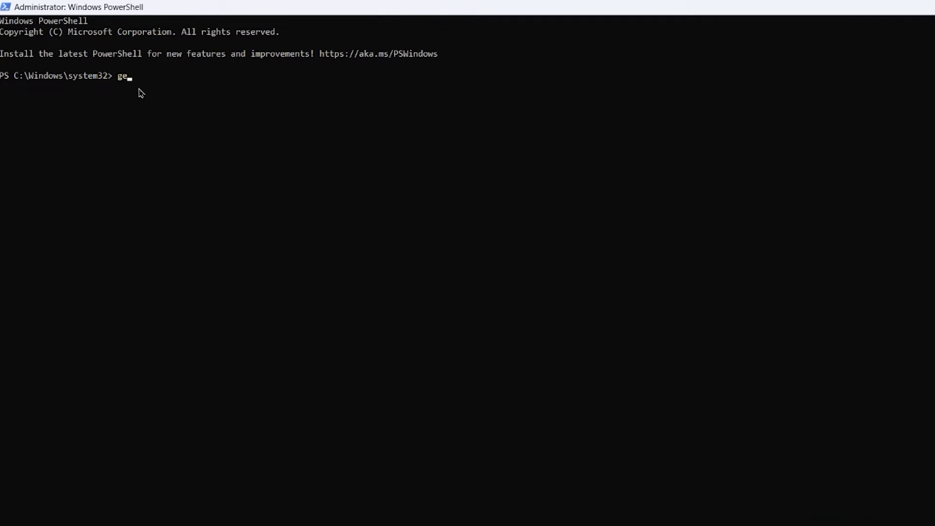
type("t-winuserlanguagelist")
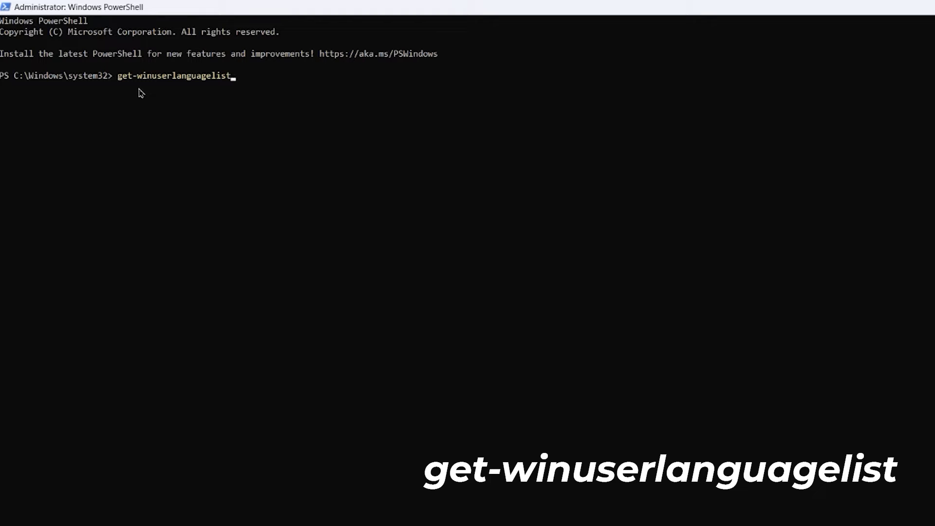
key("Return")
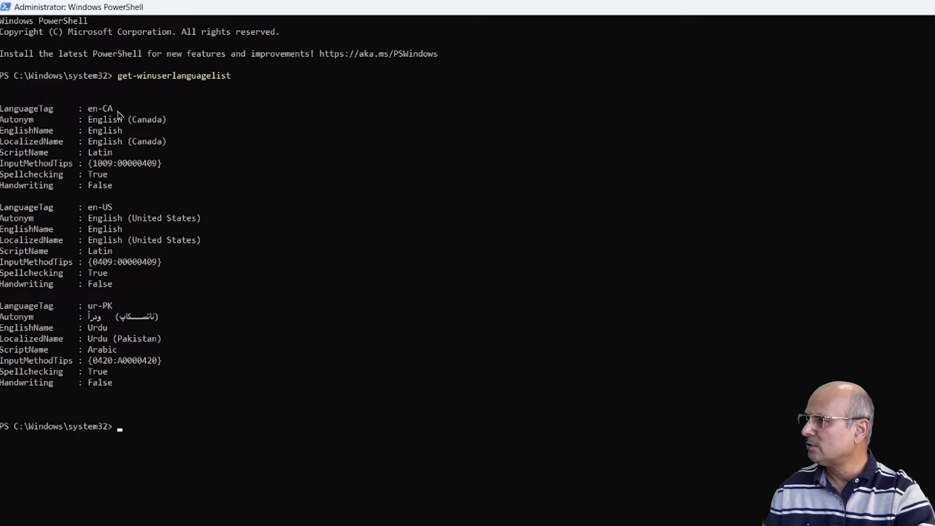
left_click_drag(89, 109, 164, 189)
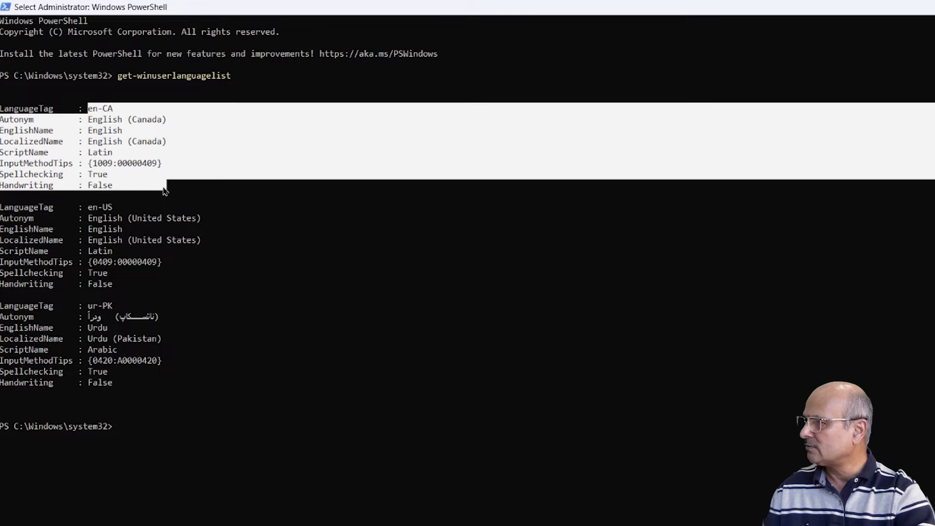
left_click_drag(89, 208, 141, 286)
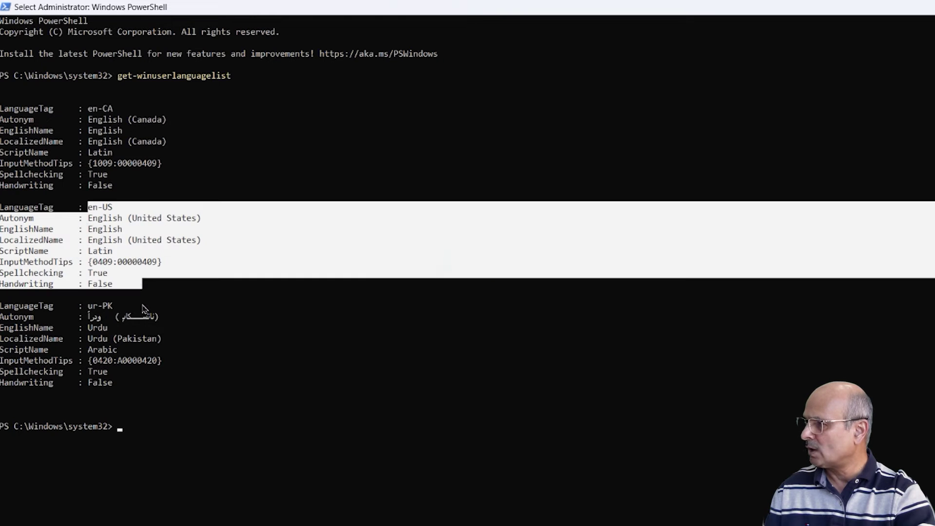
left_click(144, 307)
left_click_drag(85, 306, 164, 385)
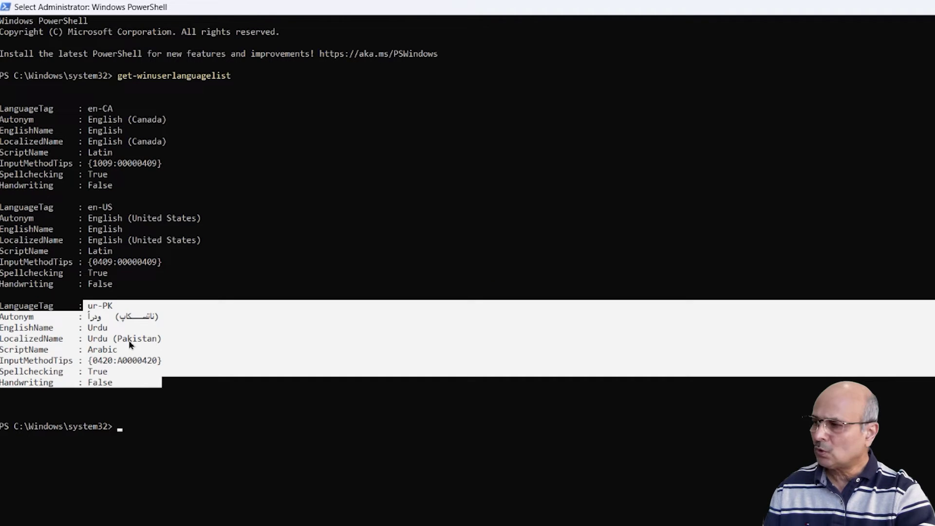
right_click(142, 355)
left_click(119, 373)
left_click(116, 383)
Run set-winuserlanguagelist en-US, ur-PK and confirm the change with Y.
type("se")
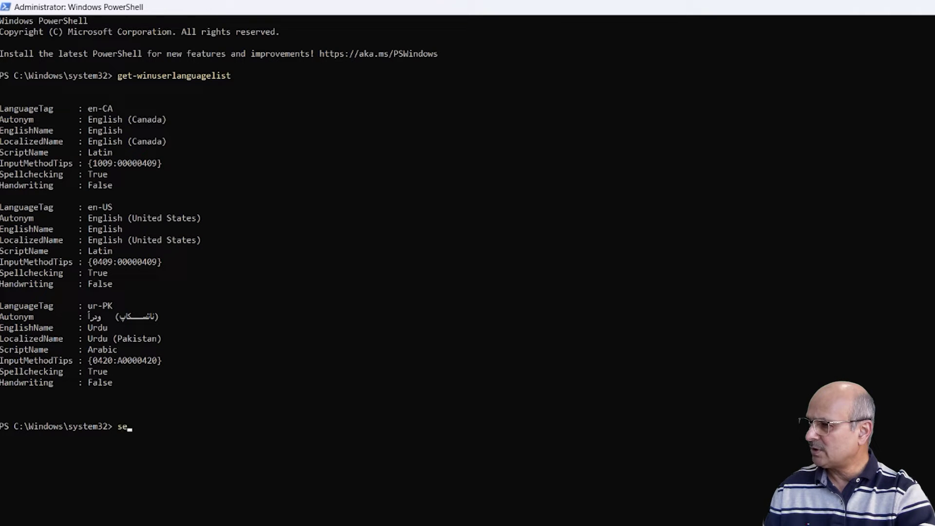
type("t-winuserlanguagelist")
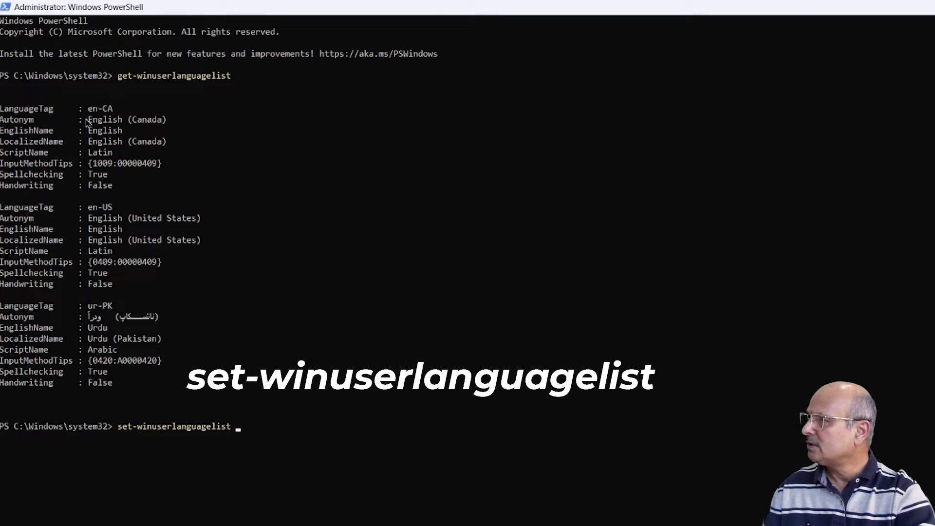
left_click_drag(86, 109, 113, 112)
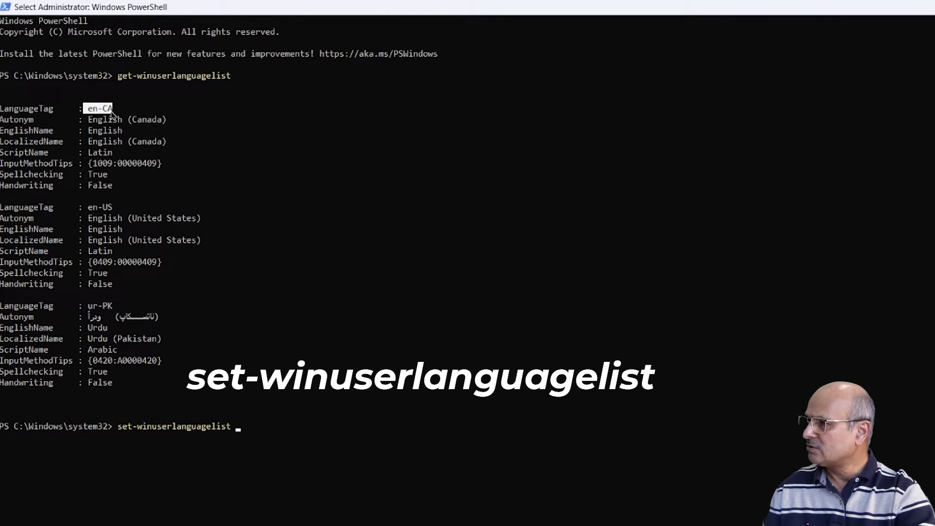
left_click_drag(88, 208, 113, 209)
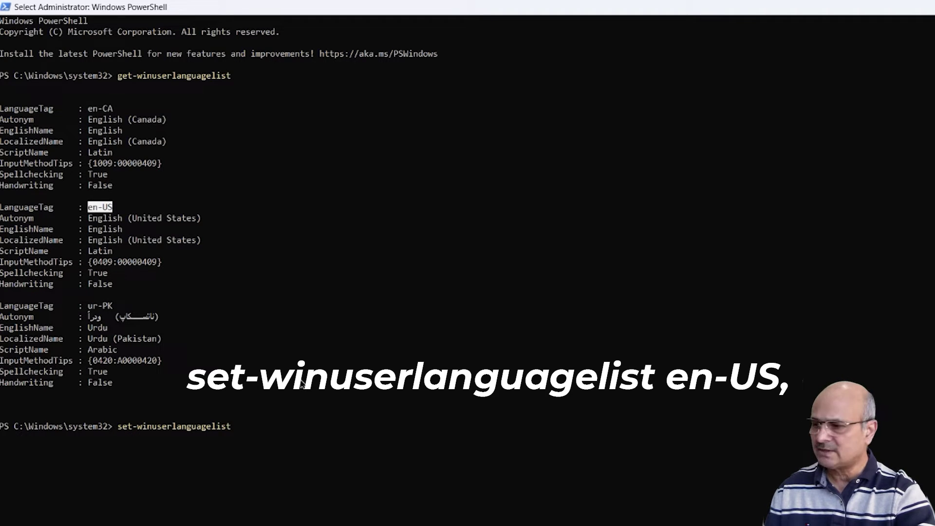
key("Escape")
type("en-US")
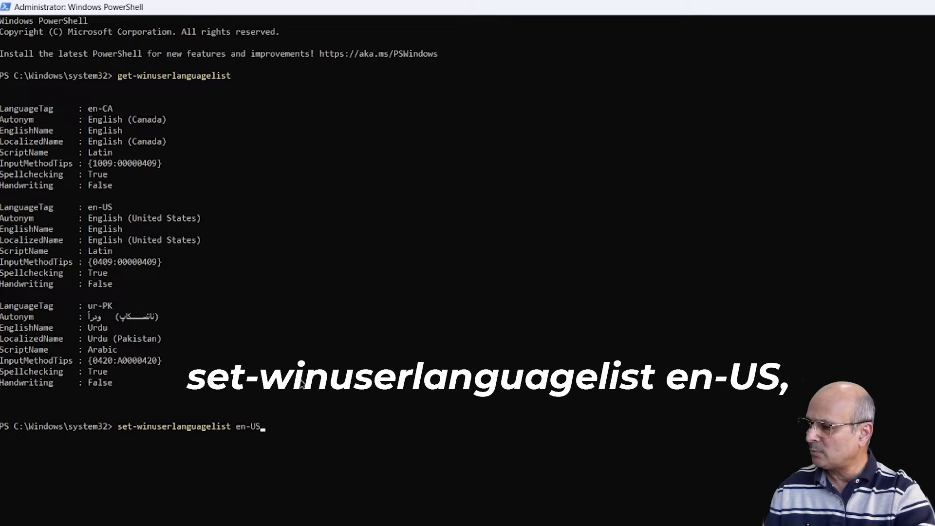
type(",")
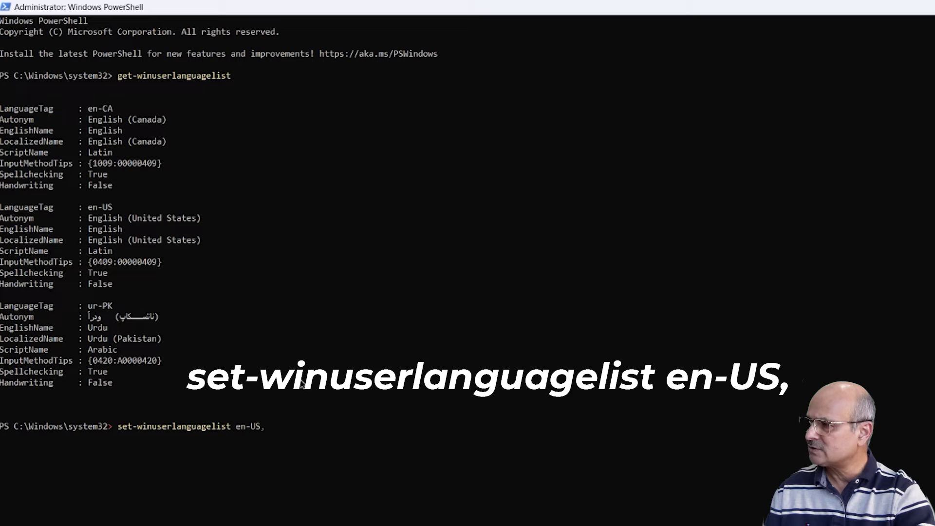
type(" ur-PK")
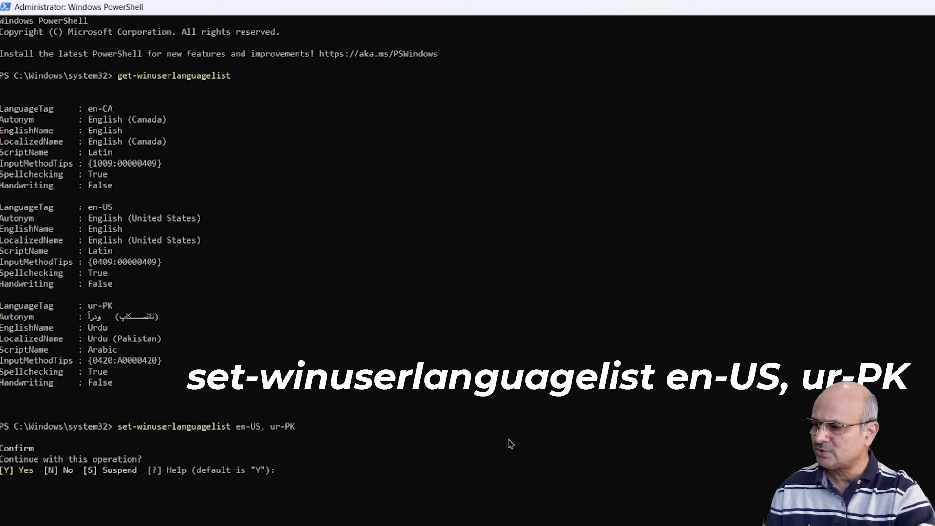
type("Y")
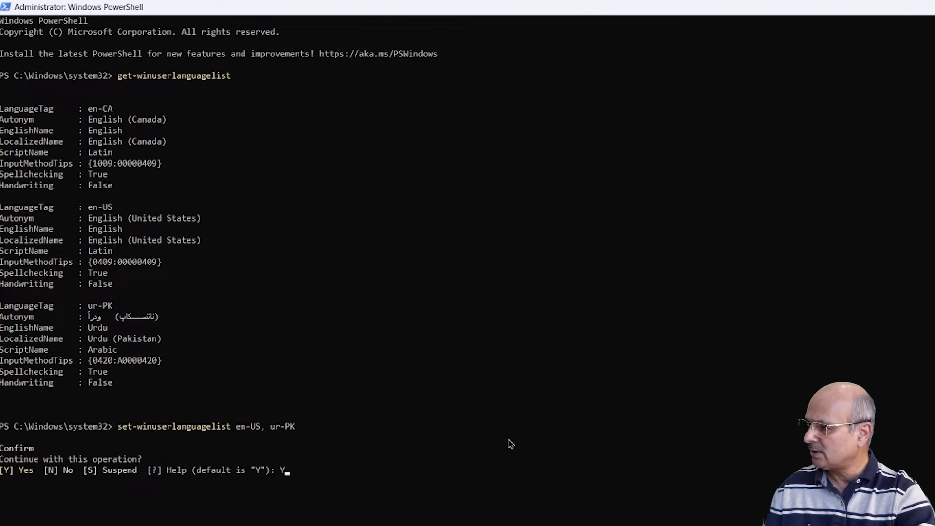
key("Return")
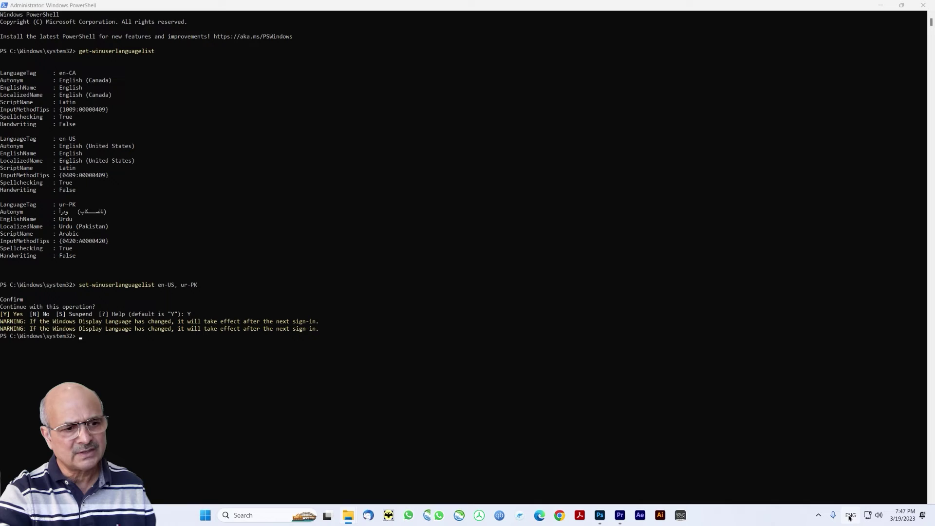
Verify only English (United States) and Urdu (Pakistan) layouts remain, then close PowerShell.
left_click(850, 517)
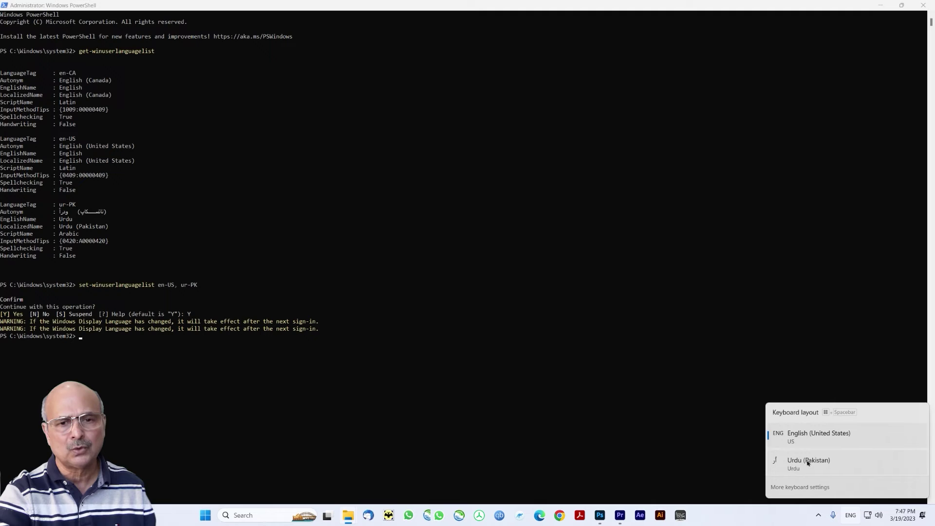
key("Escape")
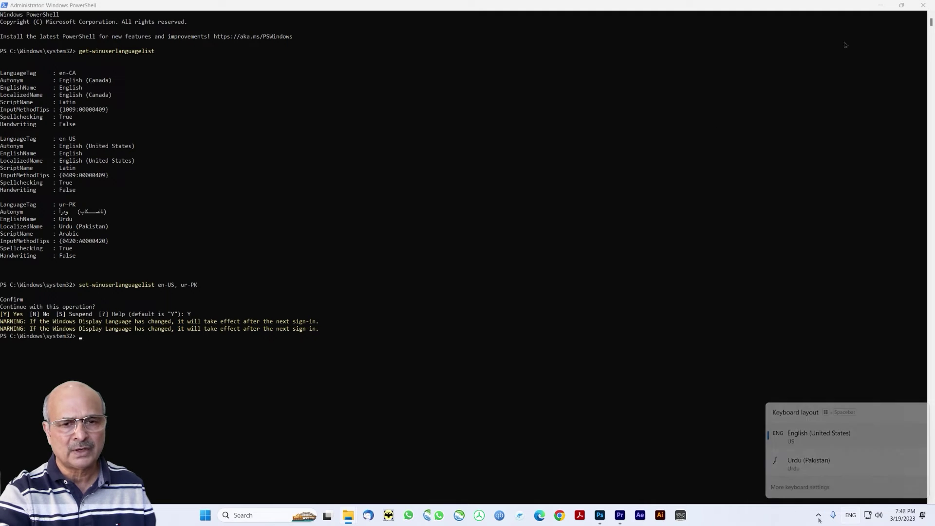
left_click(924, 6)
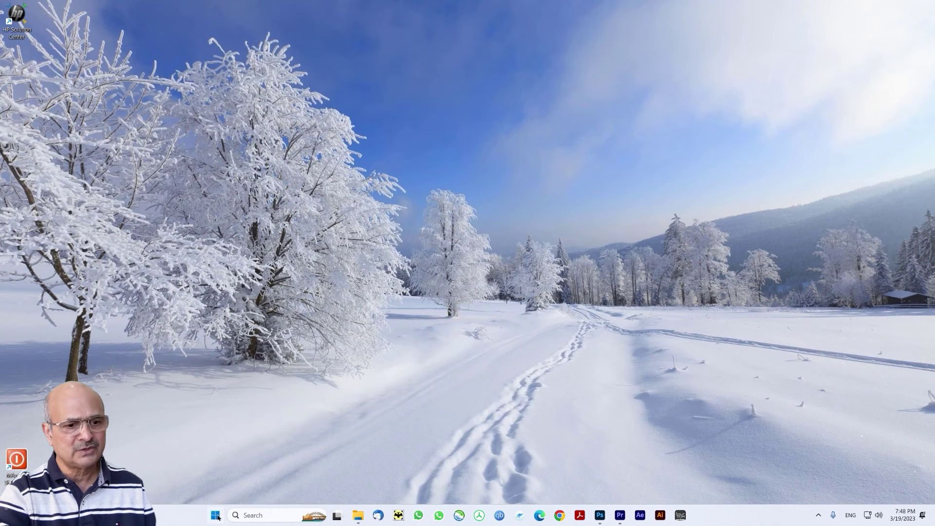
Restart the computer from the Start menu's power options.
left_click(215, 515)
left_click(581, 485)
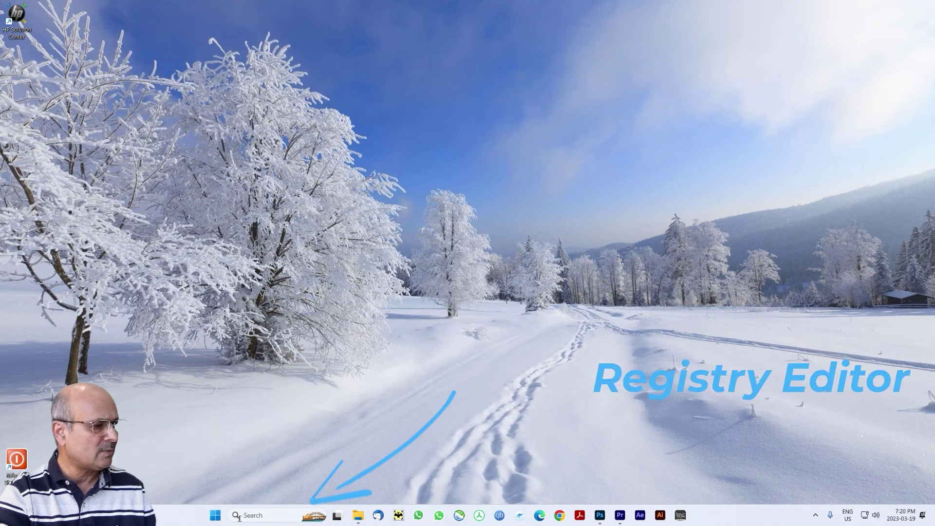
Search 'reg' and launch Registry Editor as administrator.
left_click(241, 518)
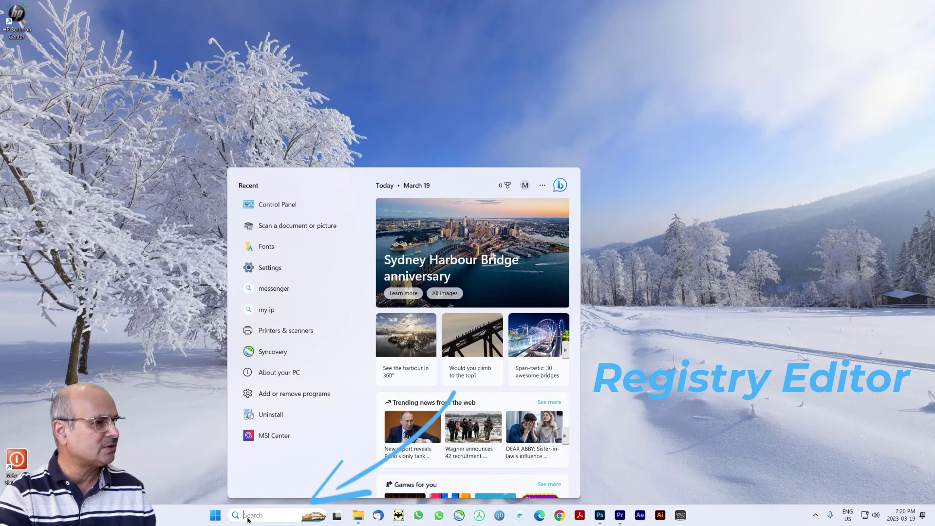
type("reg")
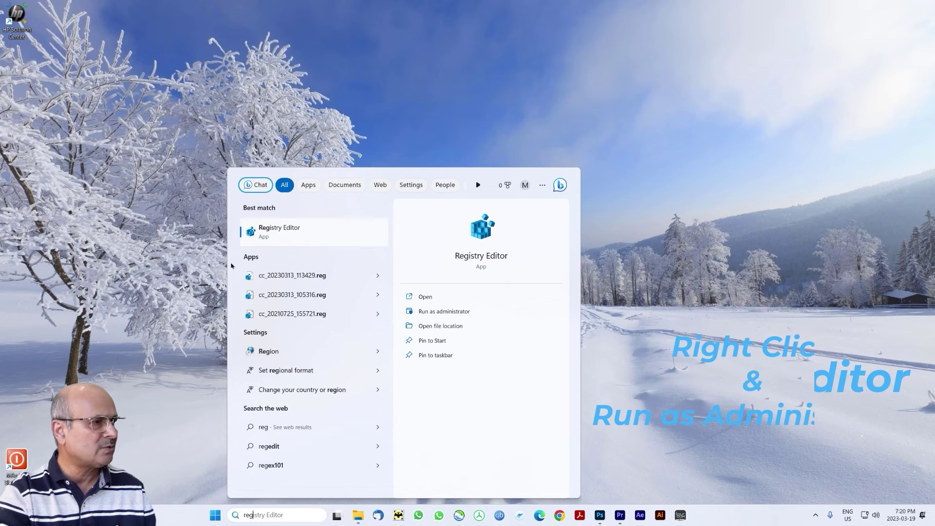
right_click(267, 227)
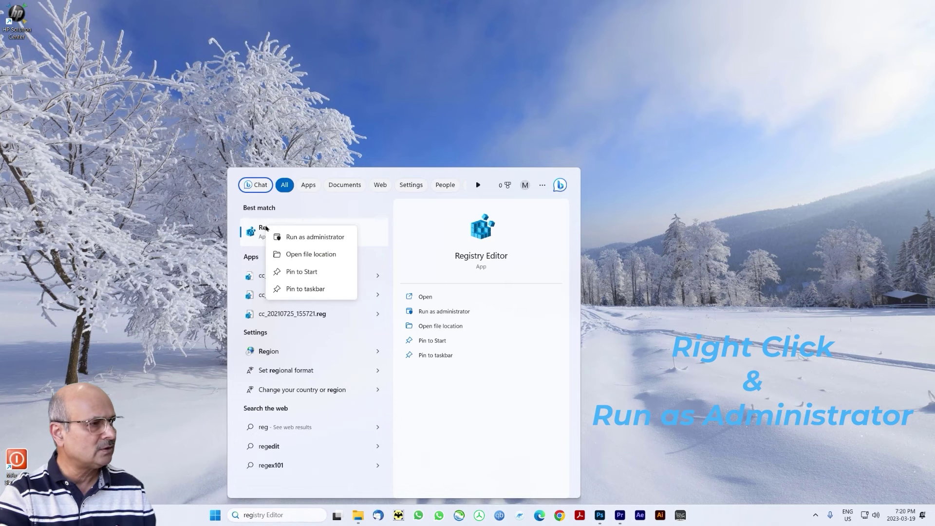
left_click(319, 238)
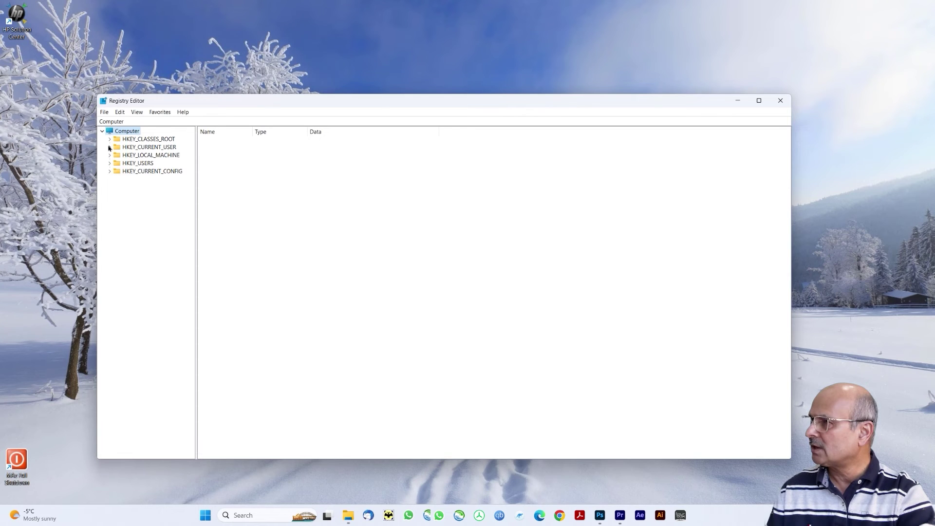
Export the whole registry as backuped1 in the Documents folder.
left_click(104, 112)
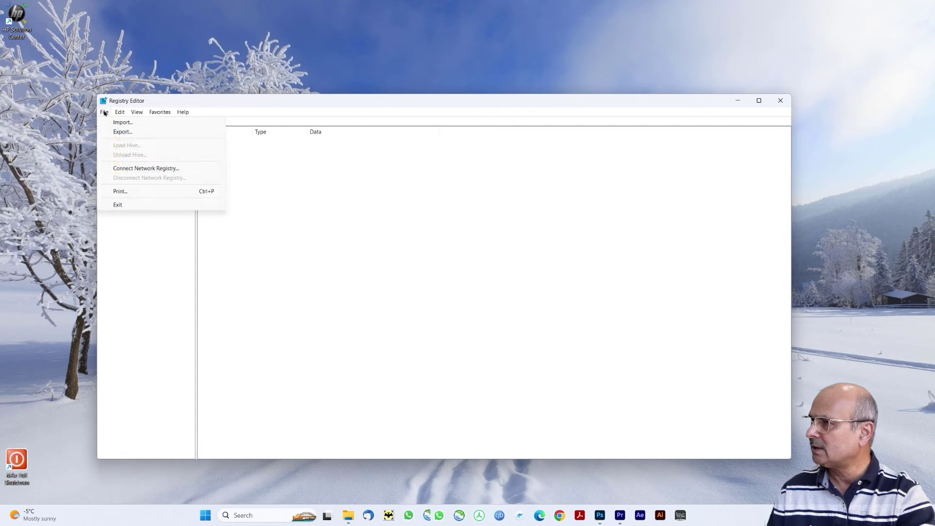
left_click(120, 132)
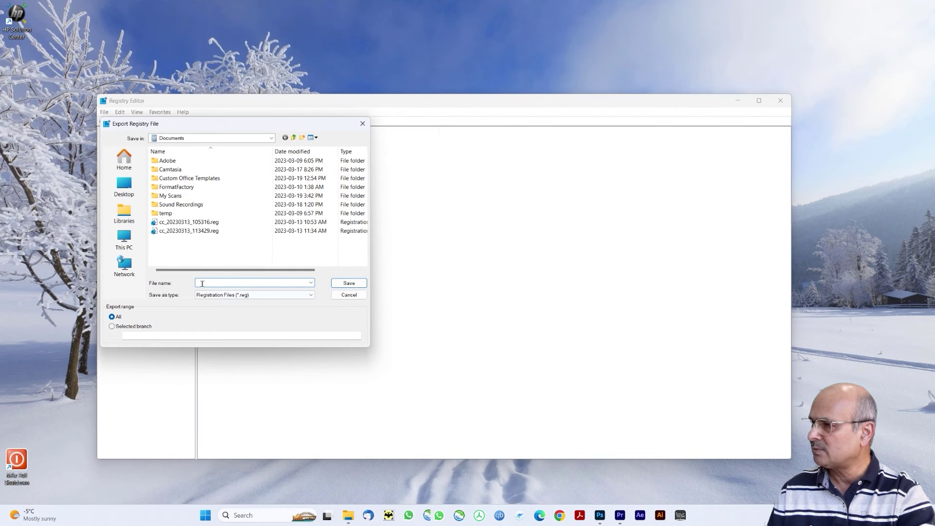
type("backuped1")
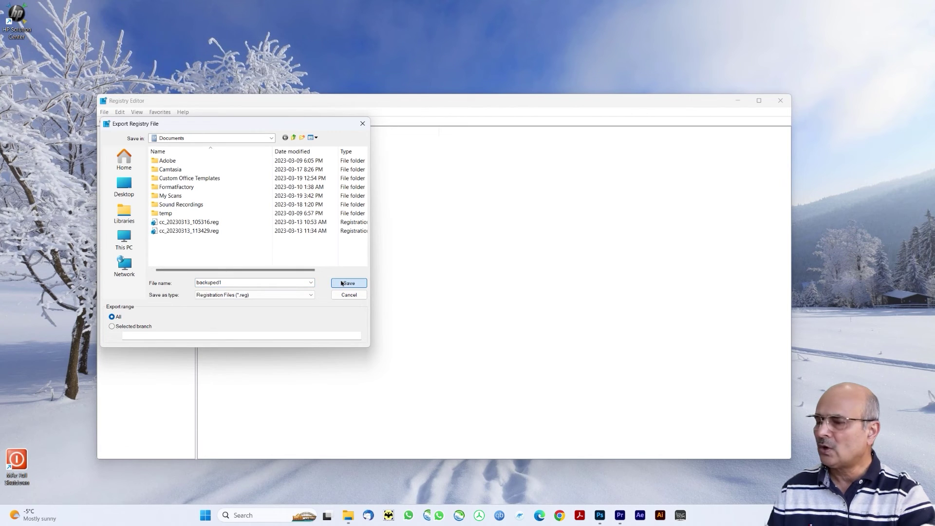
left_click(342, 283)
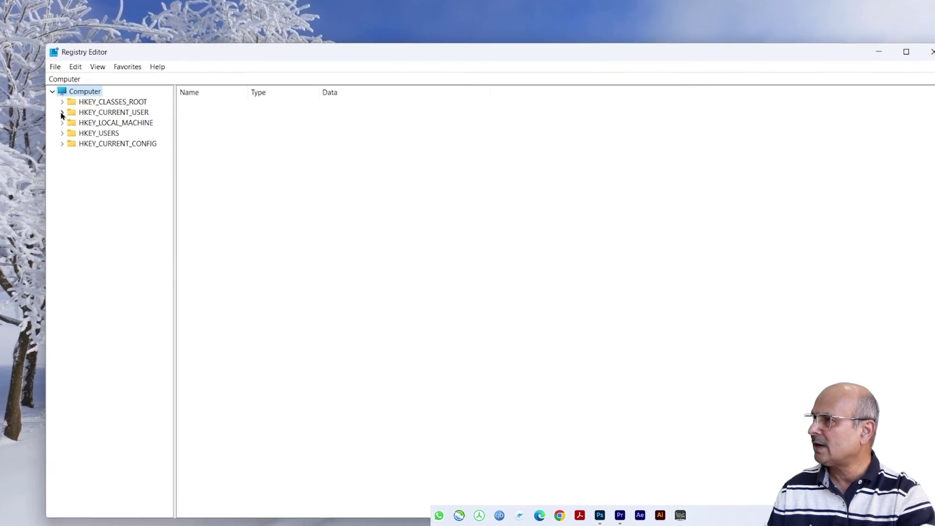
Delete the Preload key under HKEY_CURRENT_USER\Keyboard Layout, confirming the deletion.
left_click(62, 113)
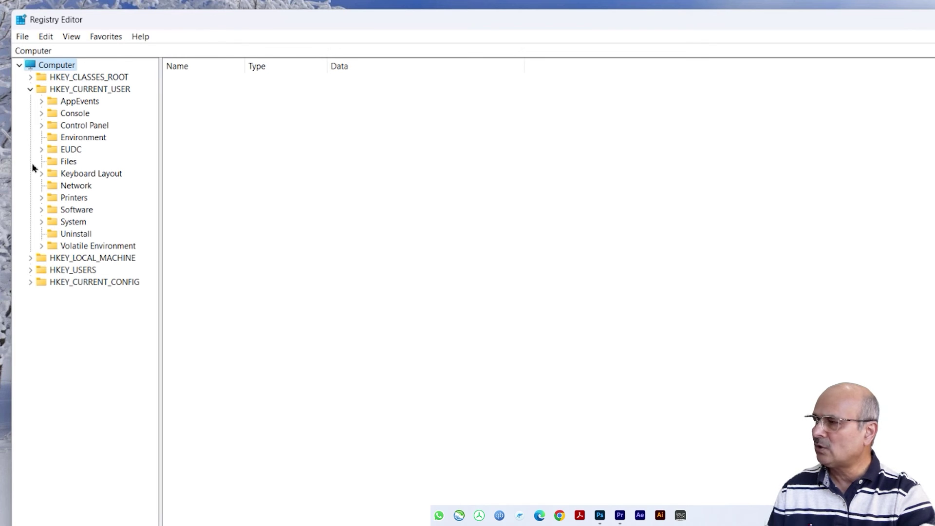
left_click(42, 174)
left_click(67, 189)
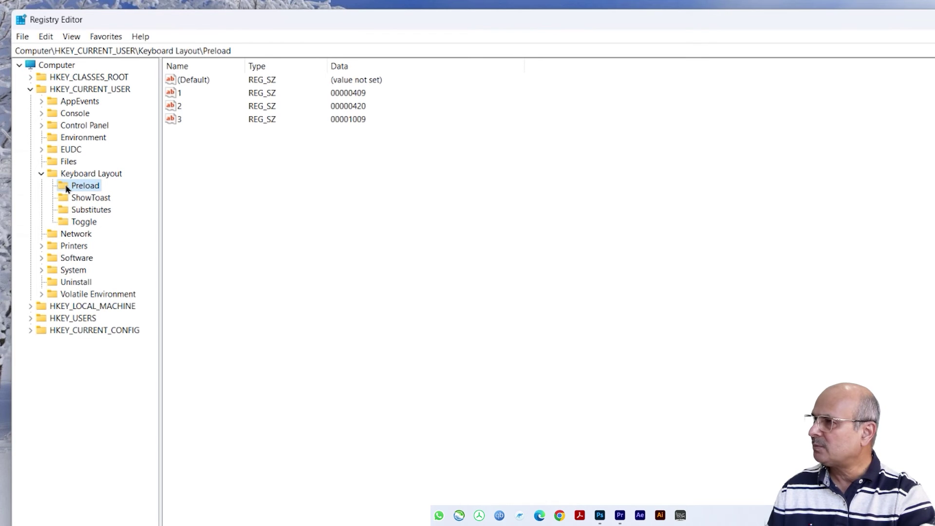
right_click(67, 189)
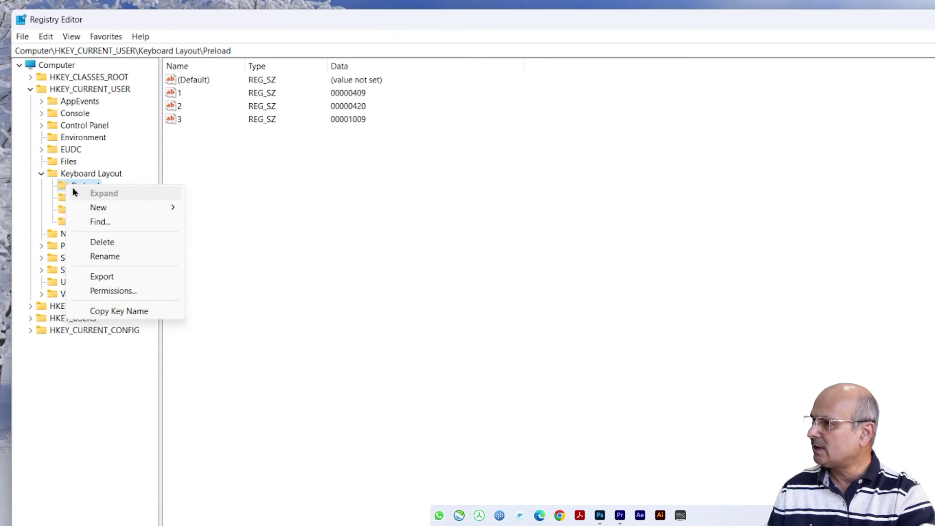
left_click(108, 247)
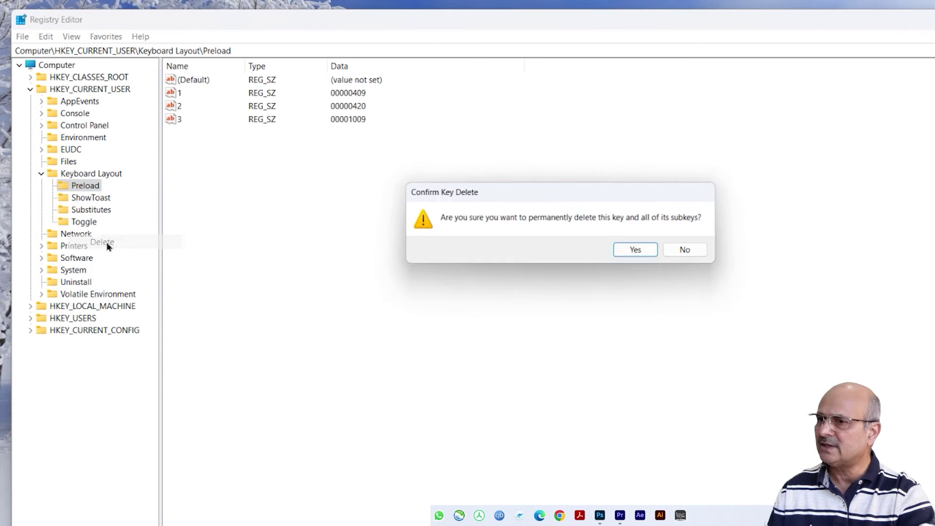
left_click(637, 252)
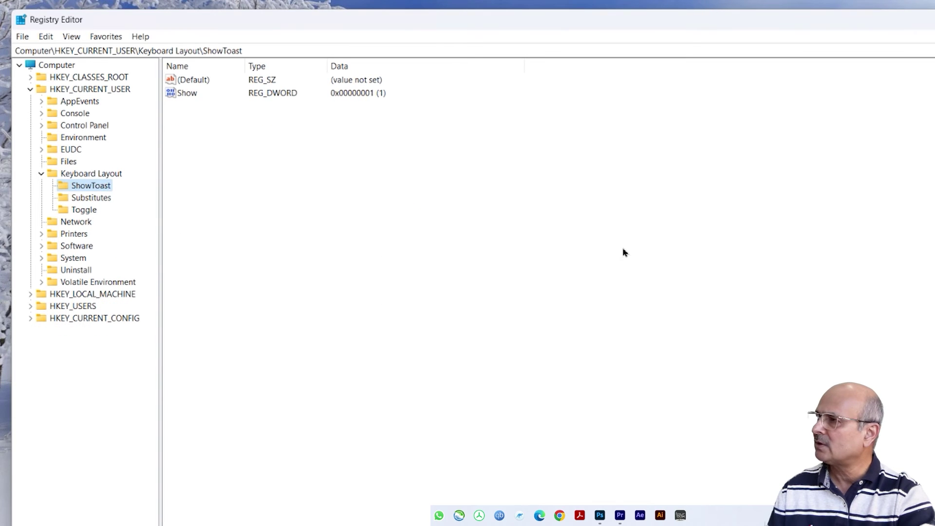
Delete HKEY_USERS\.DEFAULT\Keyboard Layout\Preload, holding layouts 00001009, 00000409 and 00000420.
left_click(30, 89)
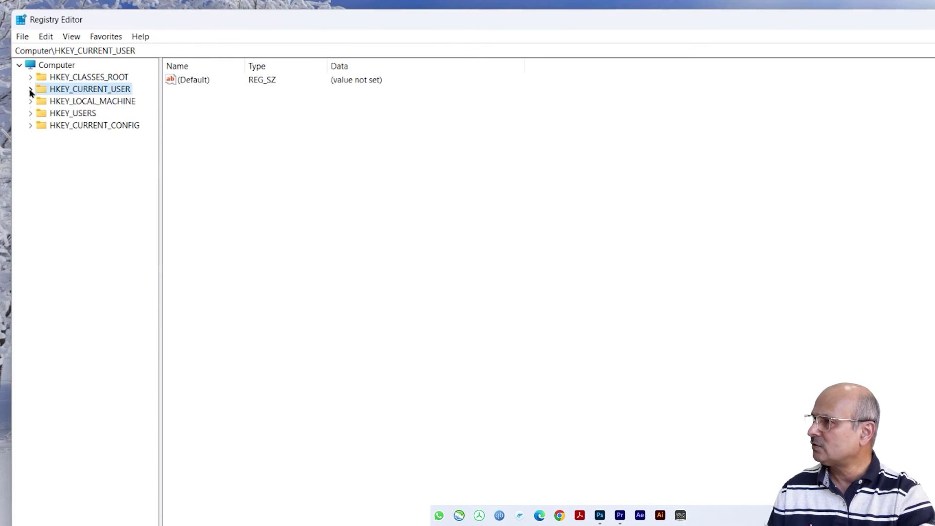
left_click(31, 113)
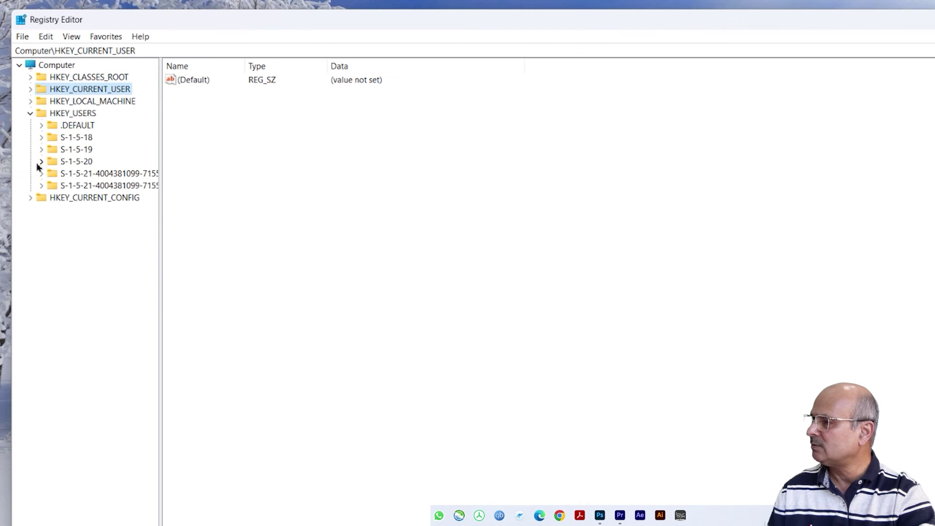
left_click(41, 126)
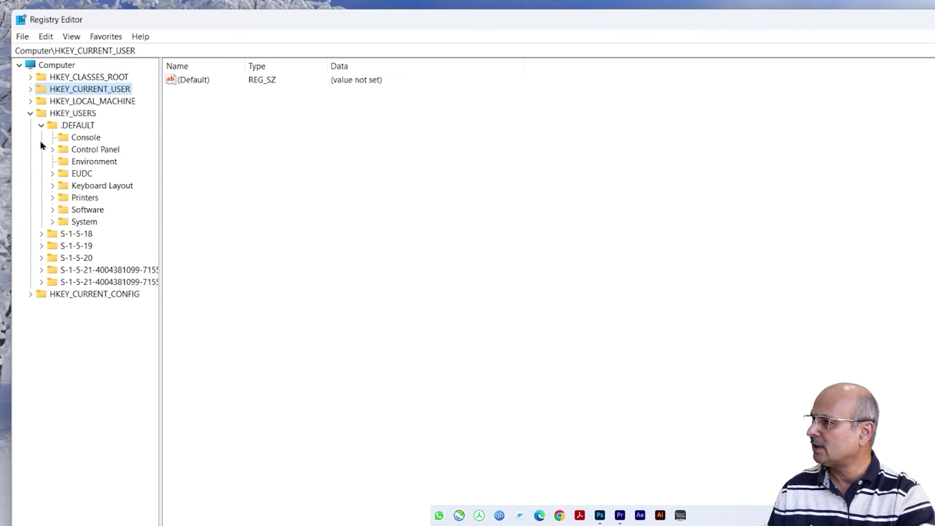
left_click(52, 186)
left_click(73, 200)
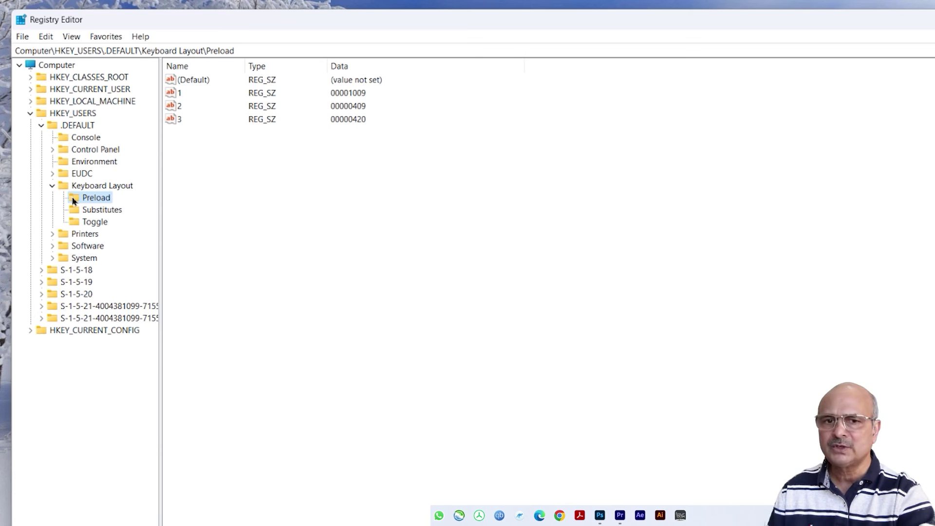
right_click(73, 199)
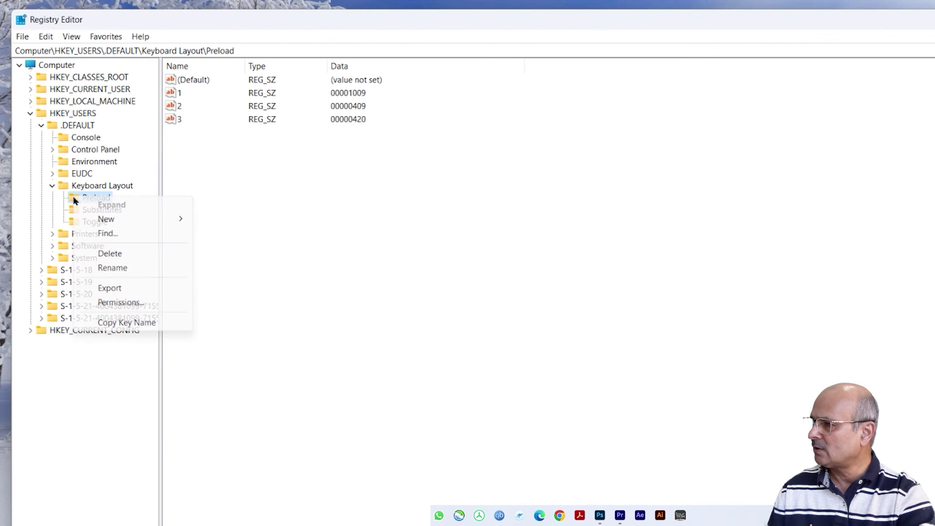
left_click(123, 258)
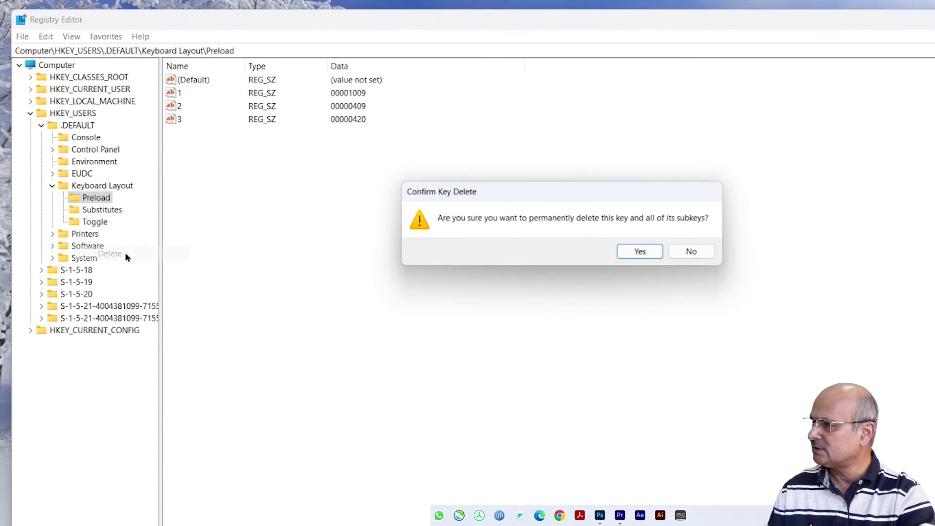
left_click(642, 252)
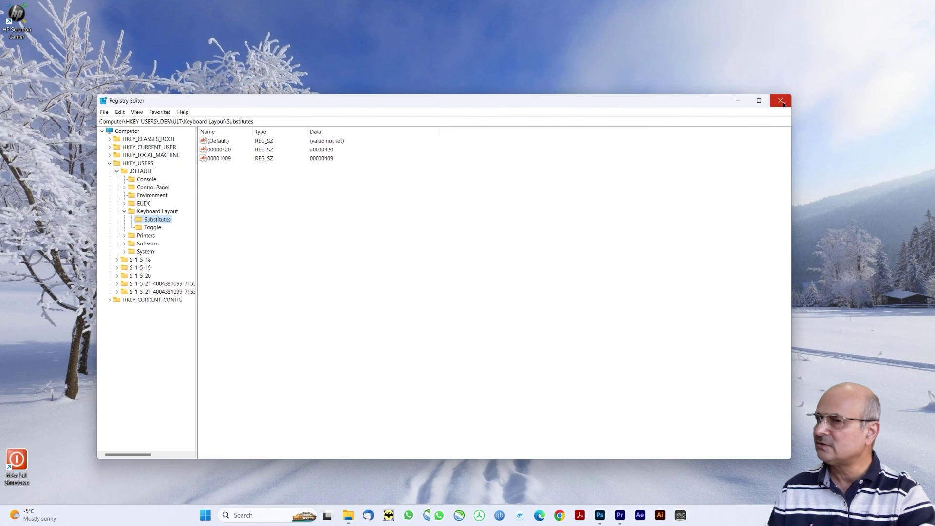
Close Registry Editor and bring up the Start menu power options.
left_click(883, 67)
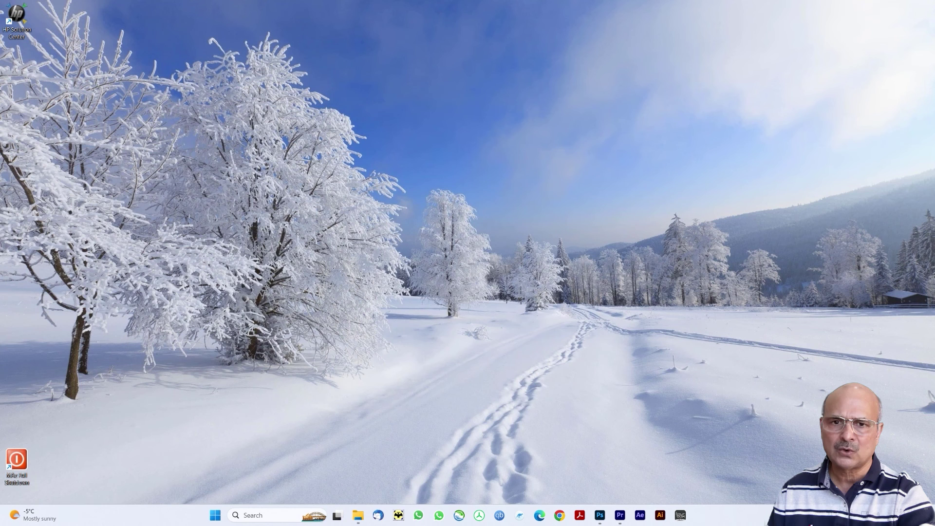
left_click(214, 515)
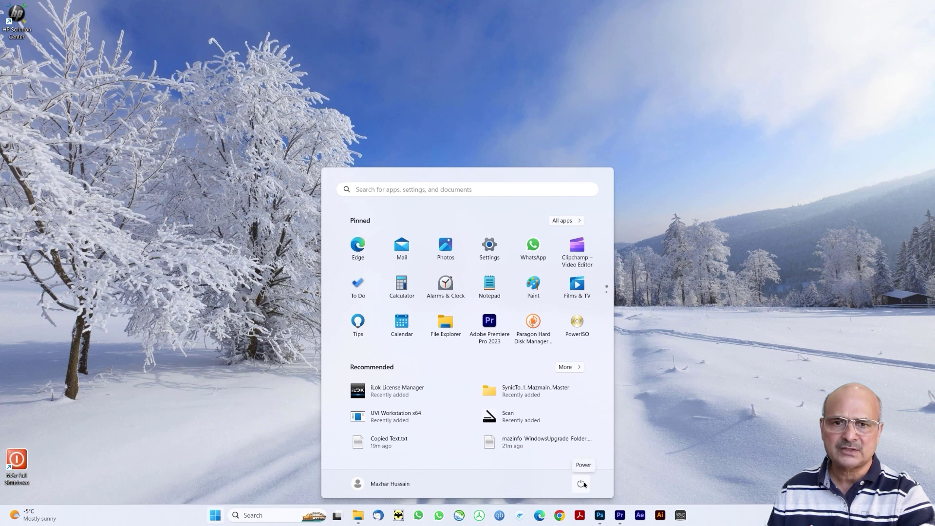
left_click(581, 484)
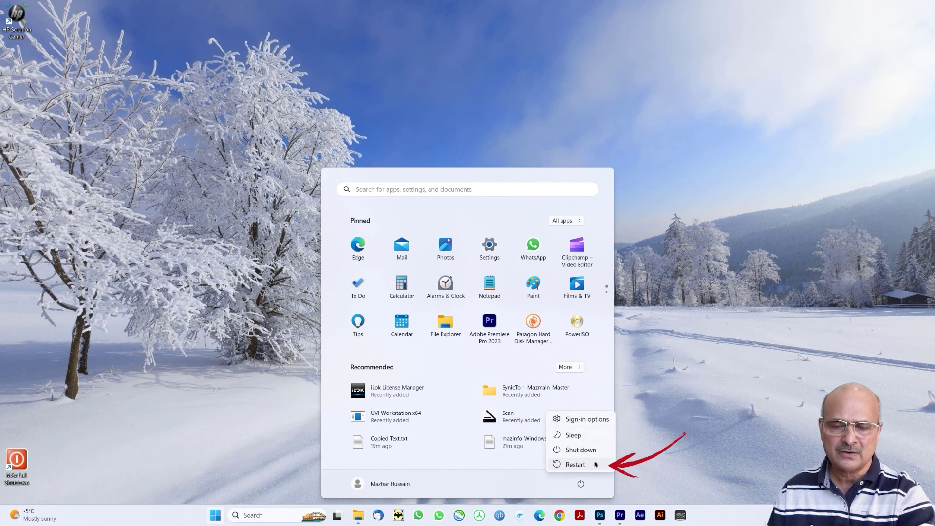